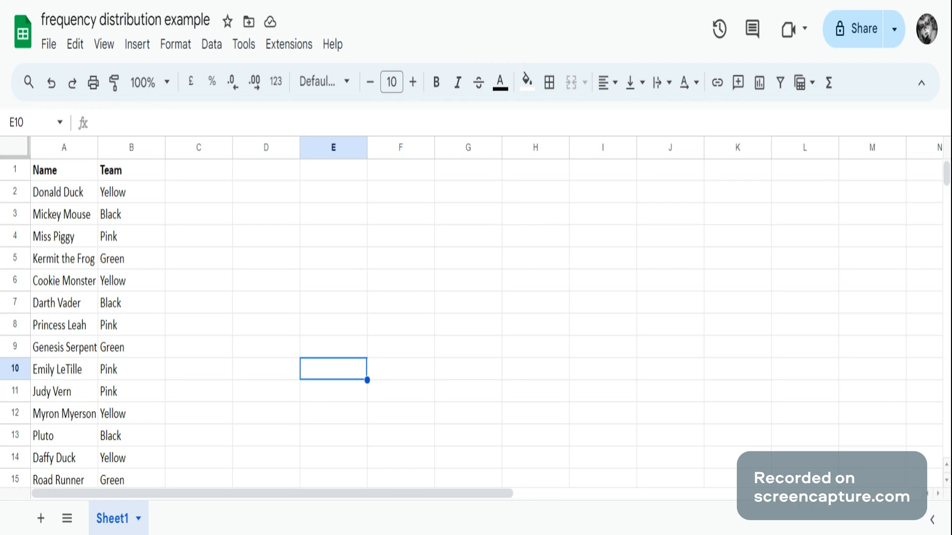
Step: Select the Name and Team data in A1:B16, including the header row
{"action": "left_click", "coordinate": [71, 173]}
{"action": "key", "text": "shift+Right"}
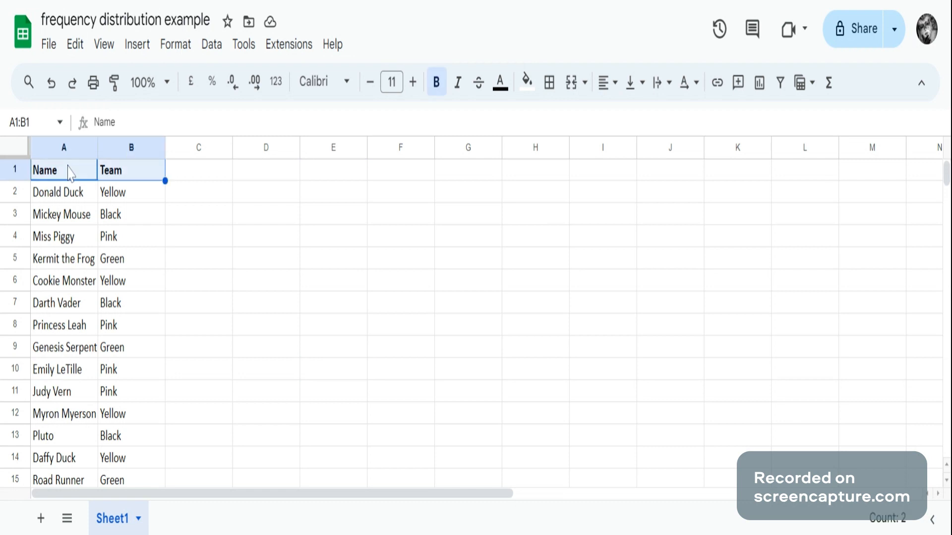
{"action": "key", "text": "shift+Down"}
{"action": "key", "text": "shift+Down"}
{"action": "key", "text": "shift+Down"}
{"action": "key", "text": "shift+Down"}
{"action": "key", "text": "shift+Down"}
{"action": "key", "text": "shift+Down"}
{"action": "key", "text": "shift+Down"}
{"action": "key", "text": "shift+Down"}
{"action": "key", "text": "shift+Down"}
{"action": "key", "text": "shift+Down"}
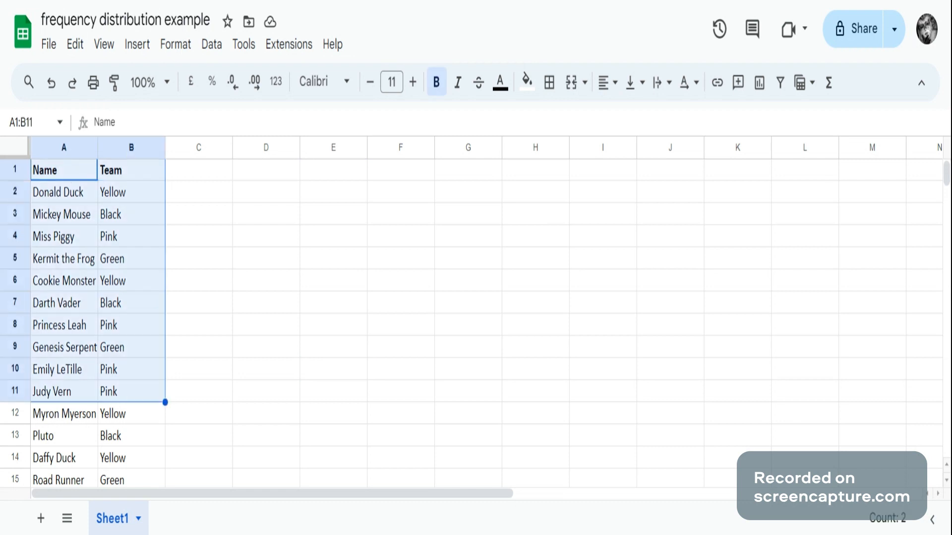
{"action": "key", "text": "shift+Down"}
{"action": "key", "text": "shift+Down"}
{"action": "key", "text": "shift+Down"}
{"action": "key", "text": "shift+Down"}
{"action": "key", "text": "shift+Down"}
{"action": "key", "text": "shift+Down"}
{"action": "key", "text": "shift+Down"}
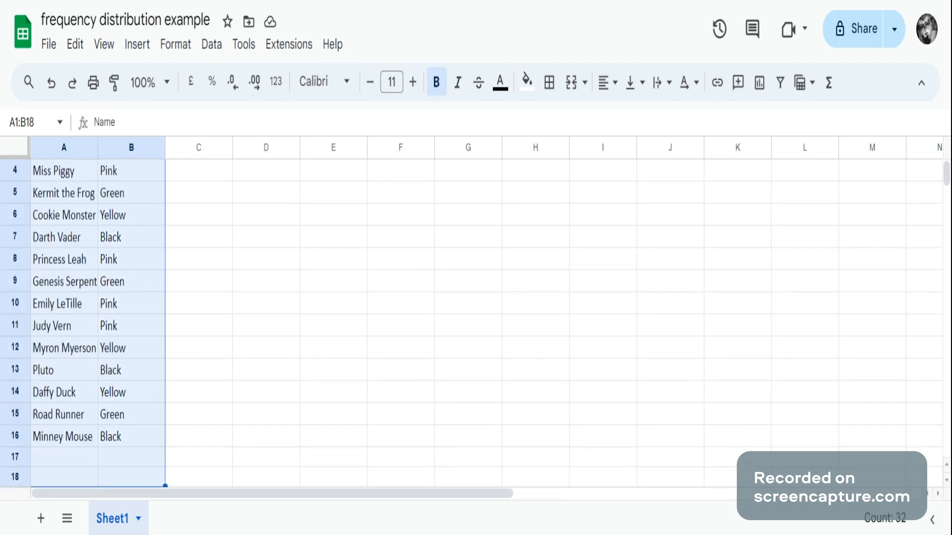
{"action": "key", "text": "shift+Up"}
{"action": "key", "text": "shift+Up"}
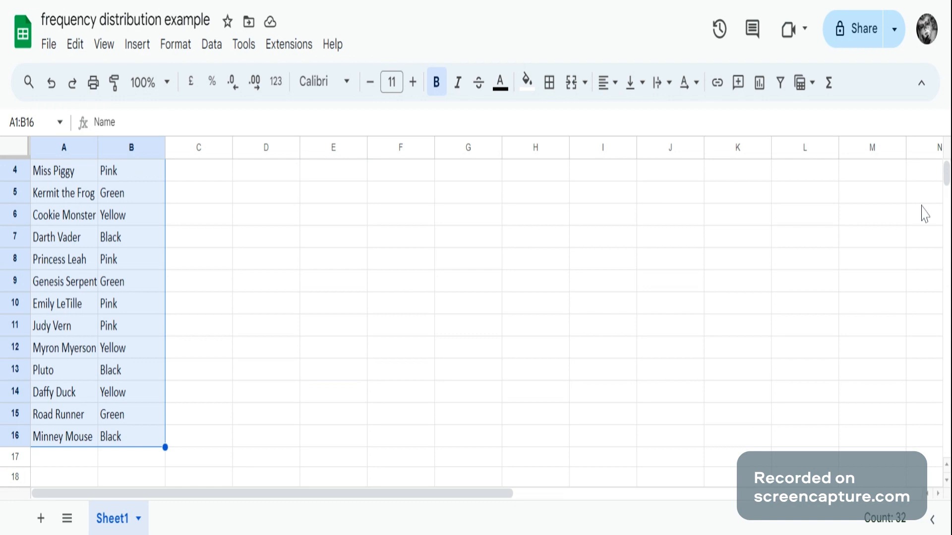
{"action": "left_click_drag", "start_coordinate": [946, 181], "coordinate": [946, 176]}
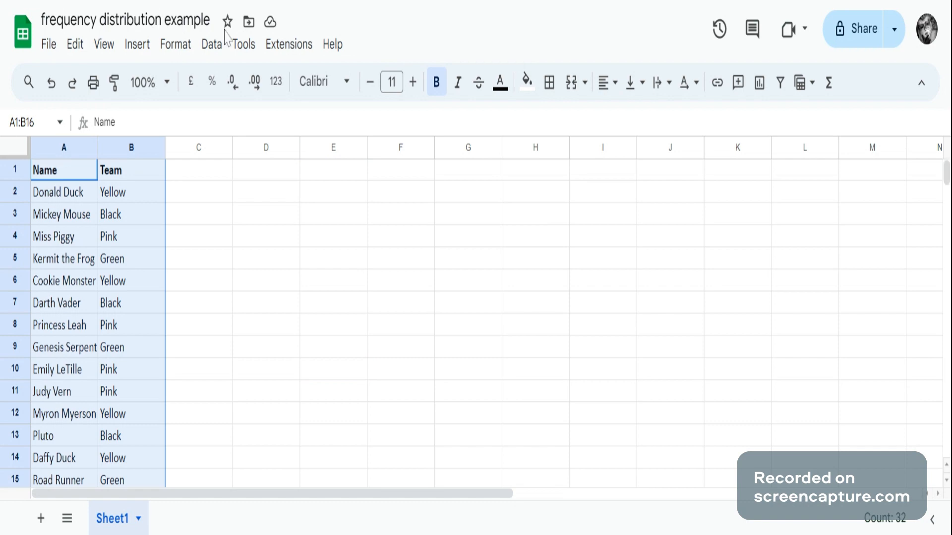
Step: Create a pivot table from A1:B16 in the existing sheet at C1, using the suggested count of Name for each Team
{"action": "left_click", "coordinate": [137, 44]}
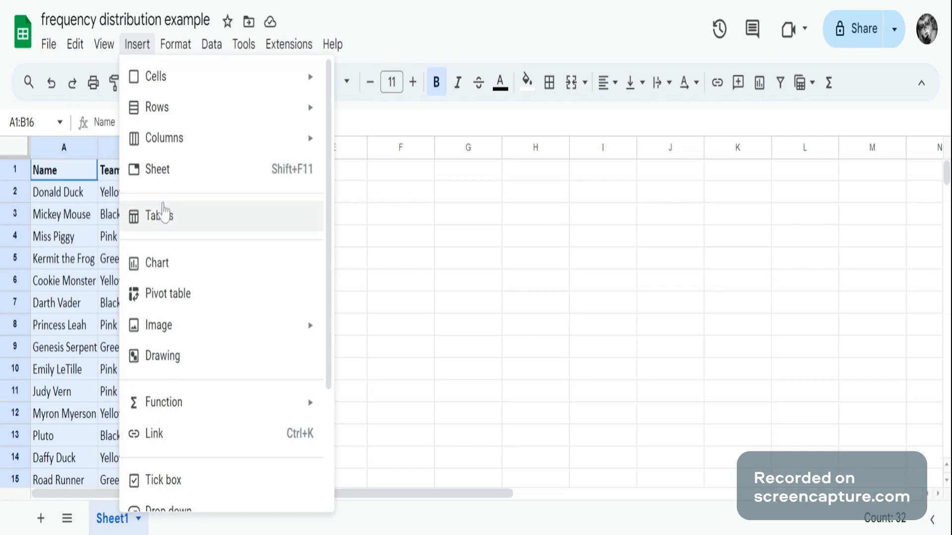
{"action": "left_click", "coordinate": [162, 297]}
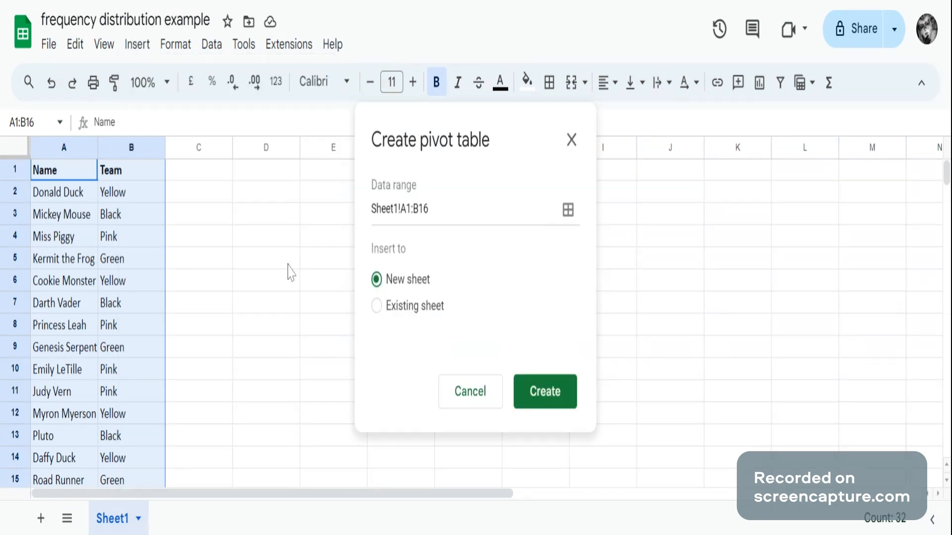
{"action": "left_click", "coordinate": [378, 307]}
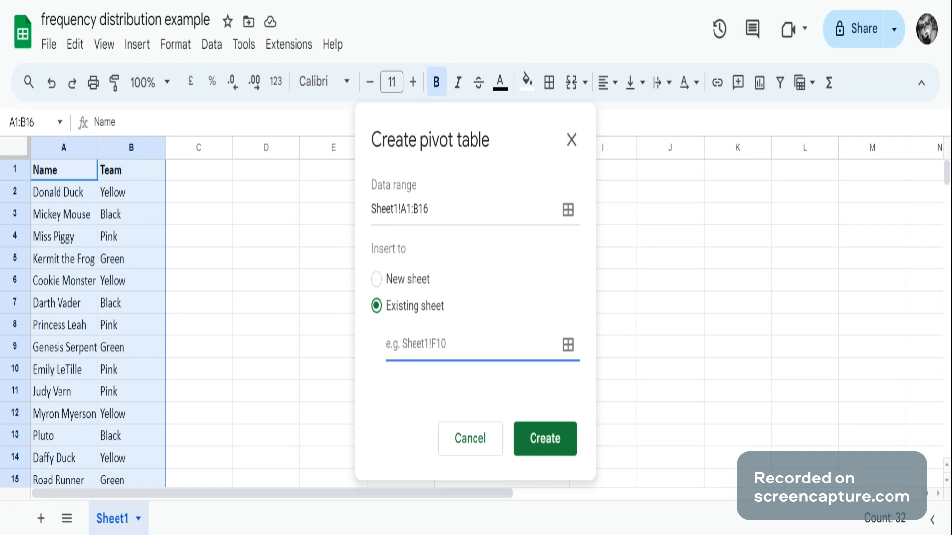
{"action": "type", "text": "c1"}
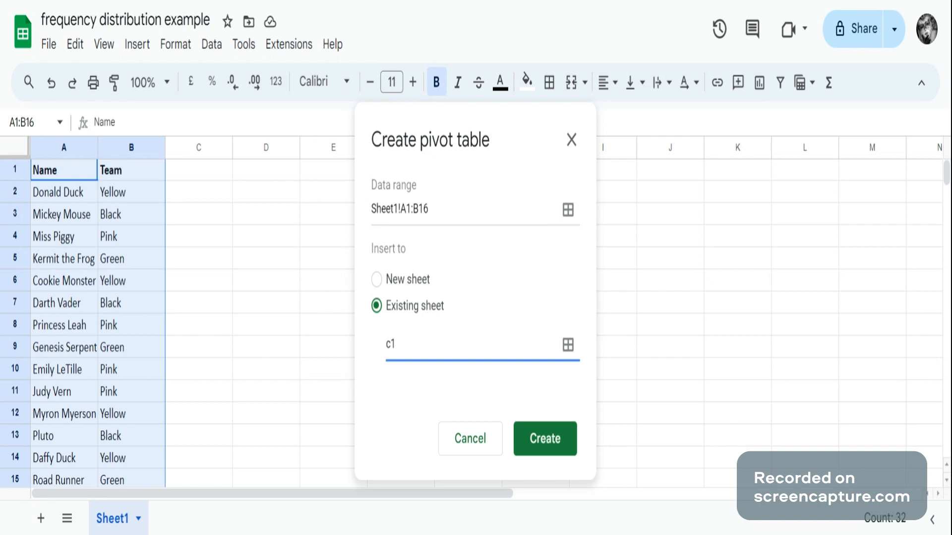
{"action": "left_click", "coordinate": [569, 454]}
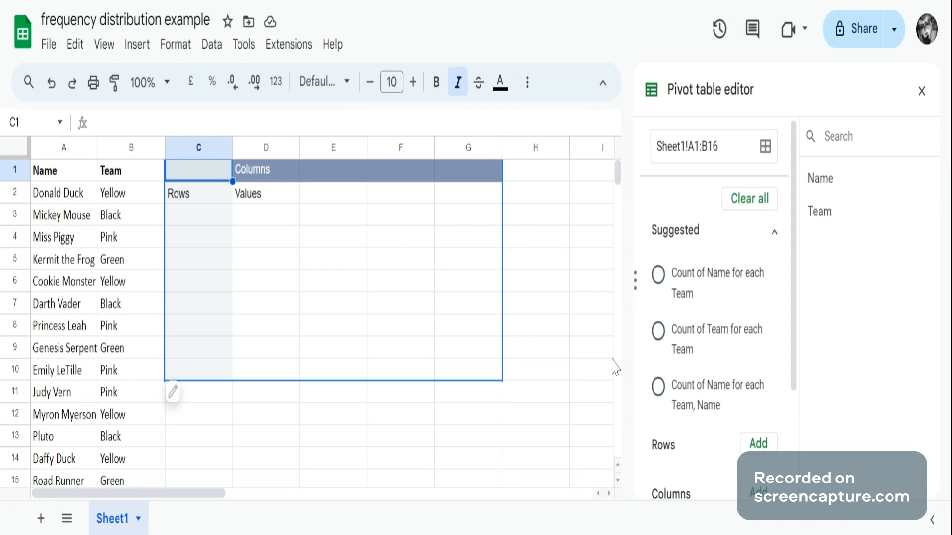
{"action": "left_click", "coordinate": [658, 274]}
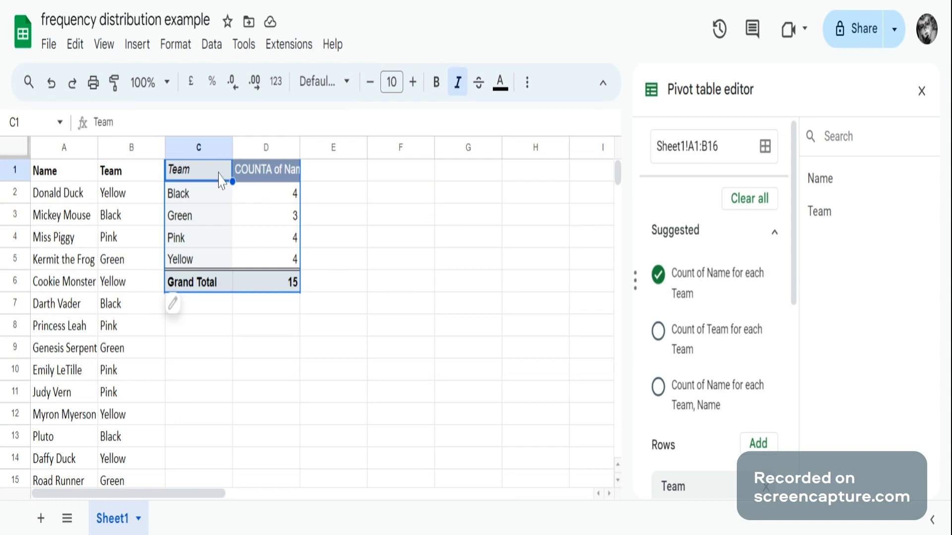
Step: Insert a pie chart from the pivot table range C1:D5, leaving out the grand total row
{"action": "key", "text": "shift+Right"}
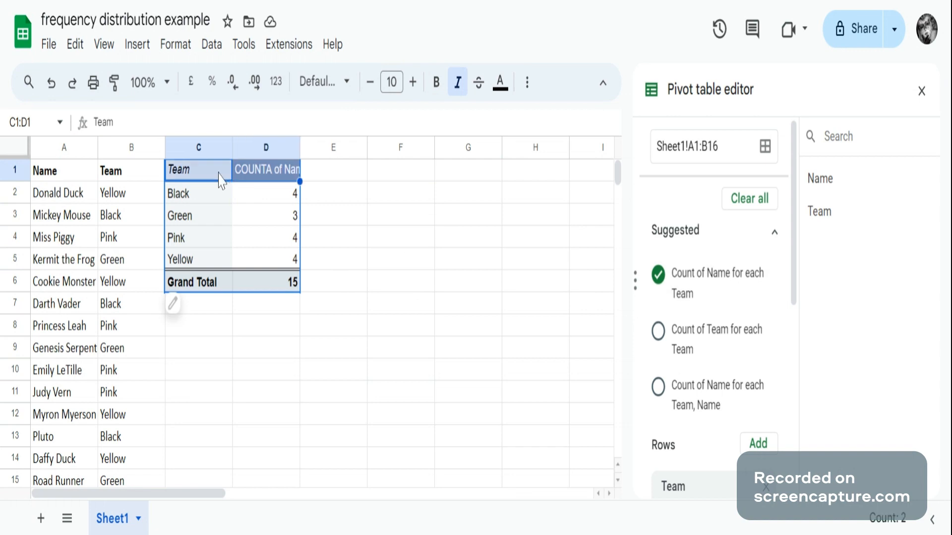
{"action": "key", "text": "shift+Down"}
{"action": "key", "text": "shift+Down"}
{"action": "key", "text": "shift+Down"}
{"action": "key", "text": "shift+Down"}
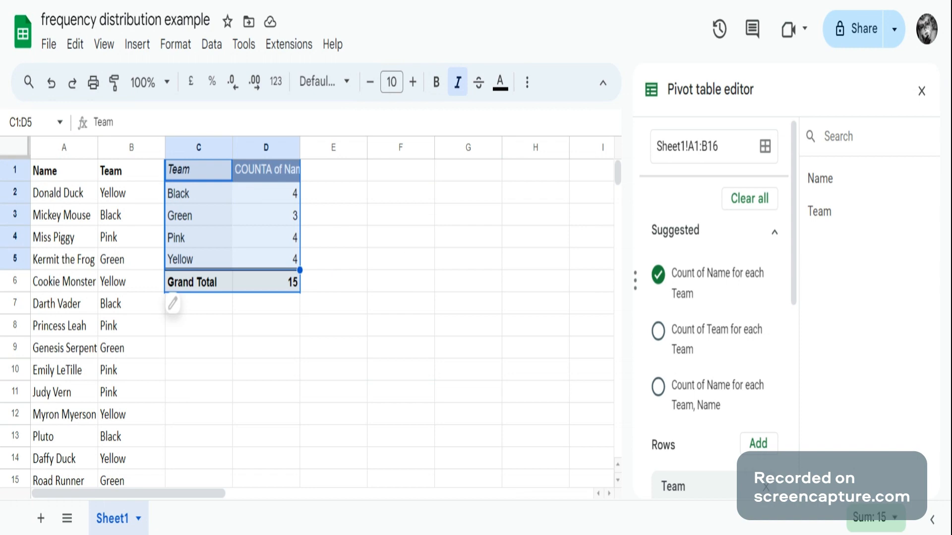
{"action": "left_click", "coordinate": [139, 44]}
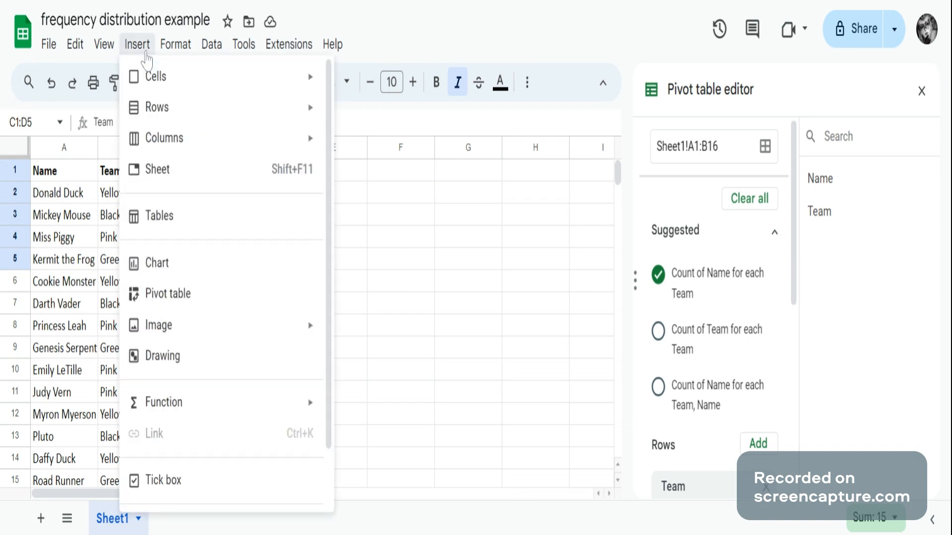
{"action": "left_click", "coordinate": [170, 269]}
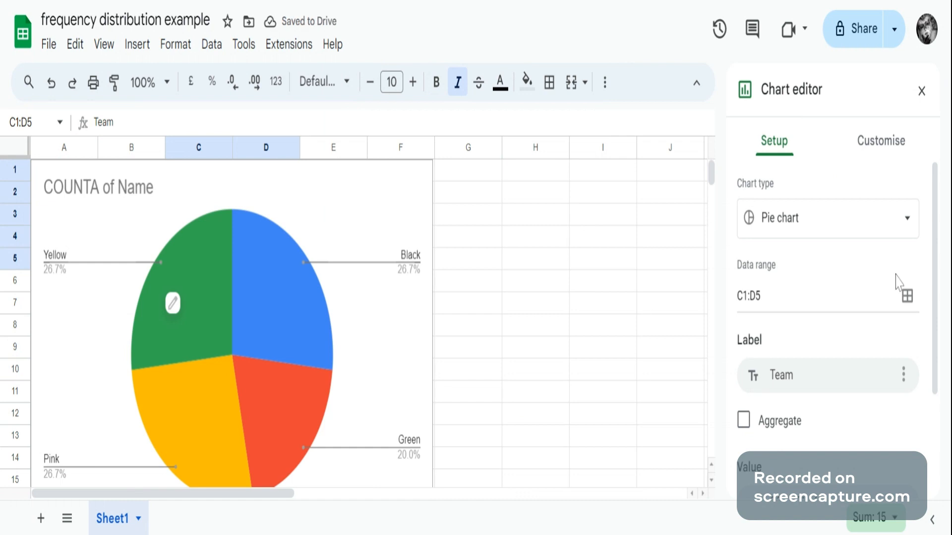
{"action": "left_click", "coordinate": [906, 228]}
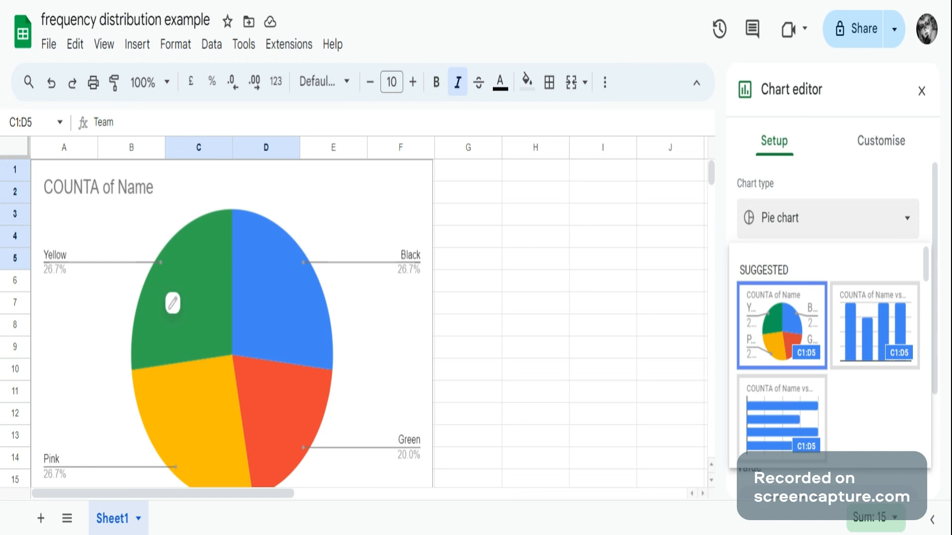
{"action": "left_click", "coordinate": [626, 331]}
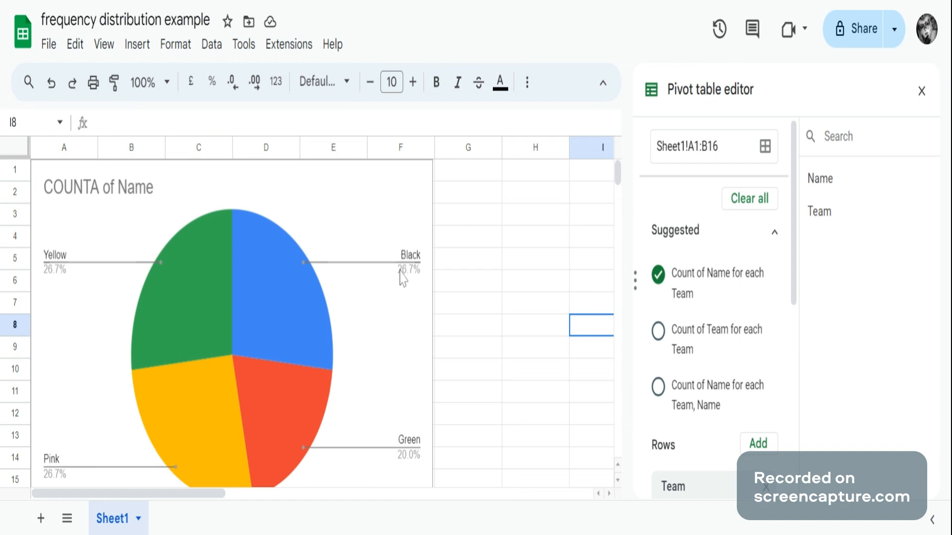
Step: Move the pie chart off the data so it sits directly beside the pivot table
{"action": "left_click", "coordinate": [355, 227]}
{"action": "left_click_drag", "start_coordinate": [355, 227], "coordinate": [639, 234]}
Step: Try removing Team from the pivot table's rows and undo the removal
{"action": "mouse_move", "coordinate": [773, 351]}
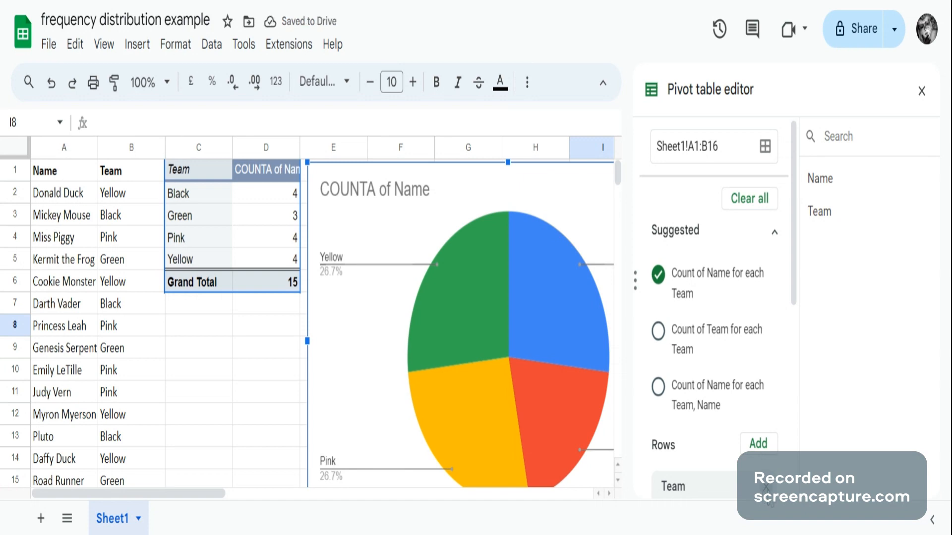
{"action": "left_click", "coordinate": [766, 489]}
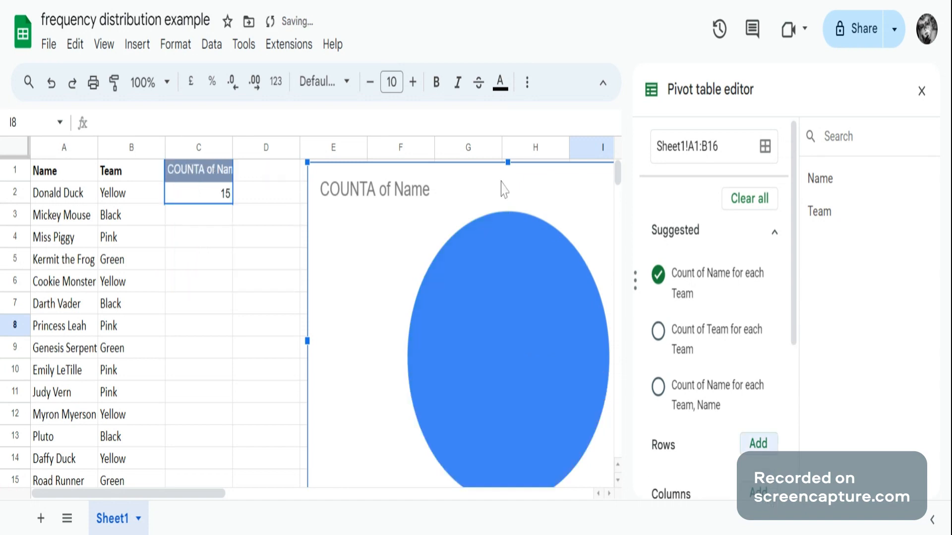
{"action": "left_click", "coordinate": [53, 84]}
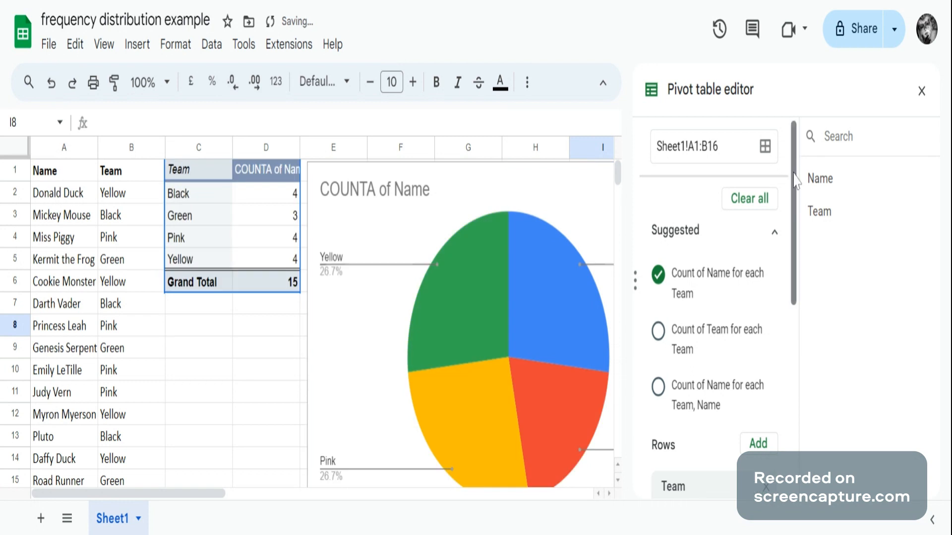
Step: Close the pivot table editor and reposition the pie chart so its left edge lines up with column F
{"action": "left_click", "coordinate": [920, 91]}
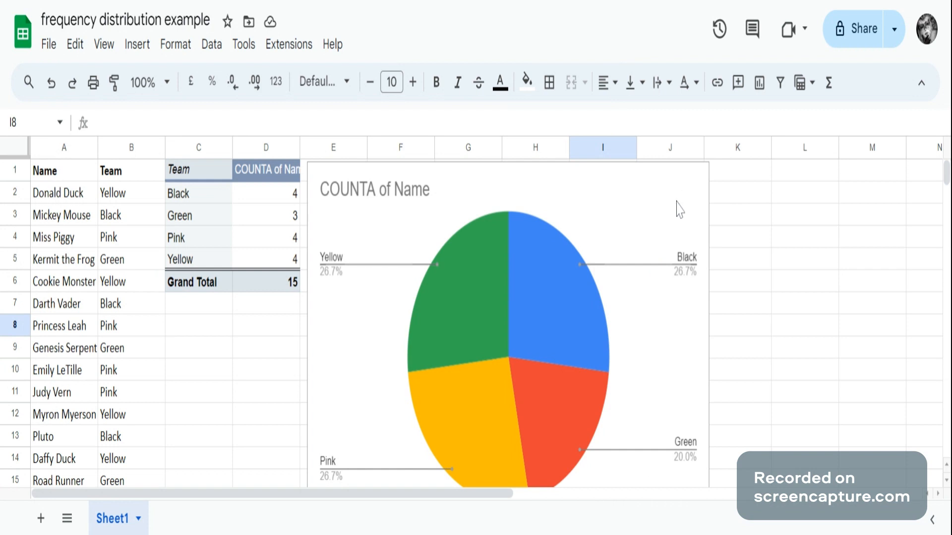
{"action": "left_click", "coordinate": [639, 211]}
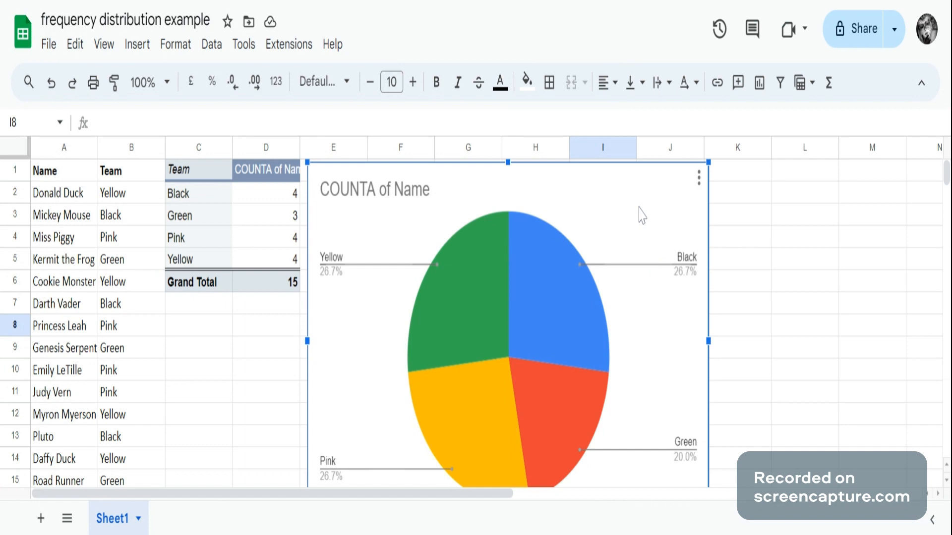
{"action": "mouse_move", "coordinate": [946, 181]}
{"action": "left_mouse_down"}
{"action": "mouse_move", "coordinate": [945, 203]}
{"action": "mouse_move", "coordinate": [946, 179]}
{"action": "left_mouse_up"}
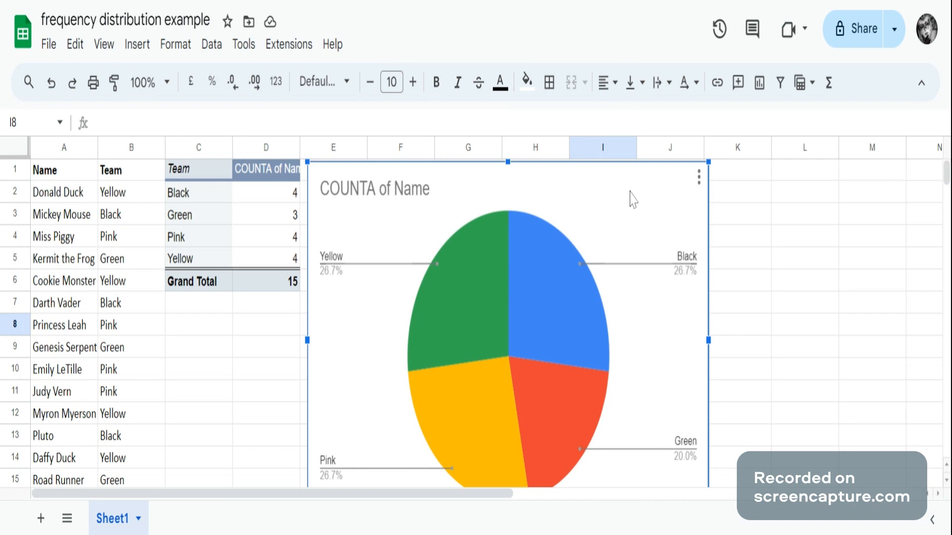
{"action": "left_click_drag", "start_coordinate": [632, 199], "coordinate": [737, 195]}
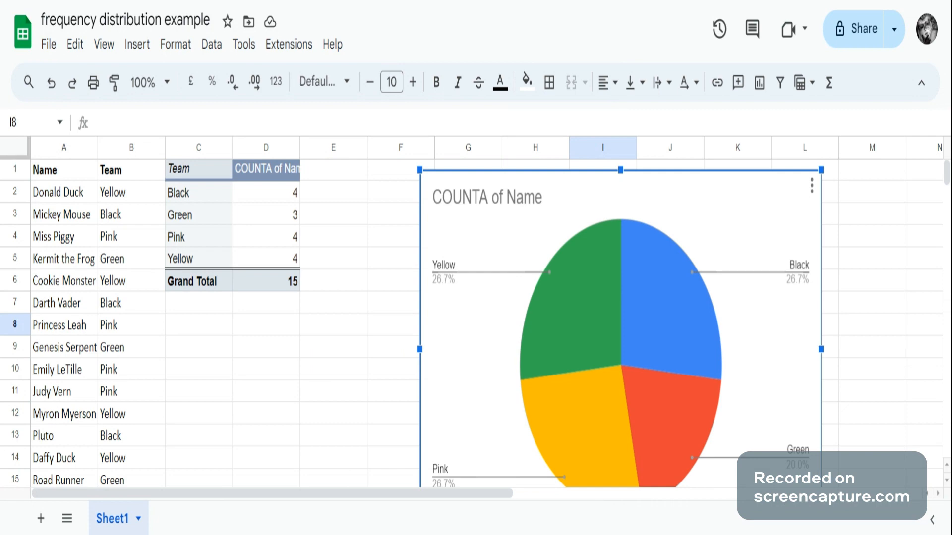
{"action": "left_click_drag", "start_coordinate": [732, 195], "coordinate": [681, 199]}
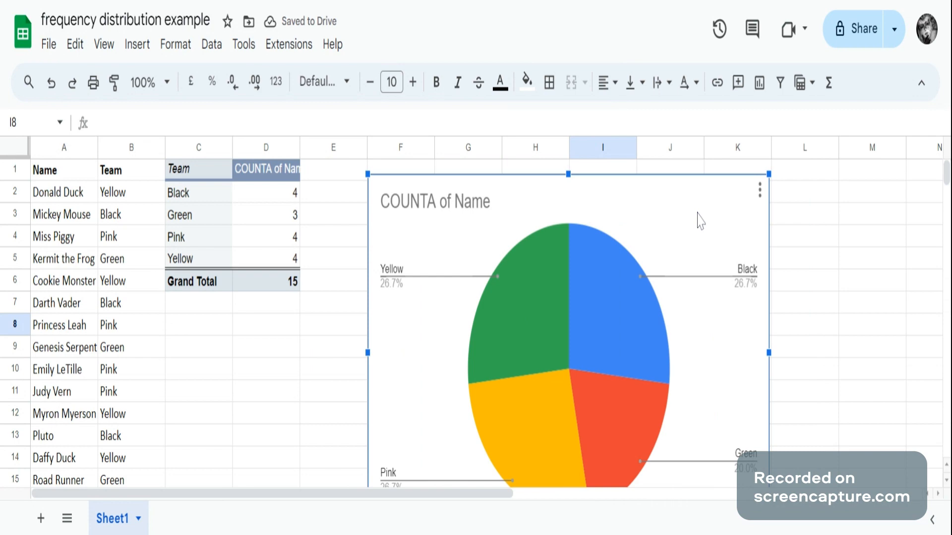
Step: Open the pie chart for editing and bring up its label and value settings
{"action": "left_click", "coordinate": [759, 189]}
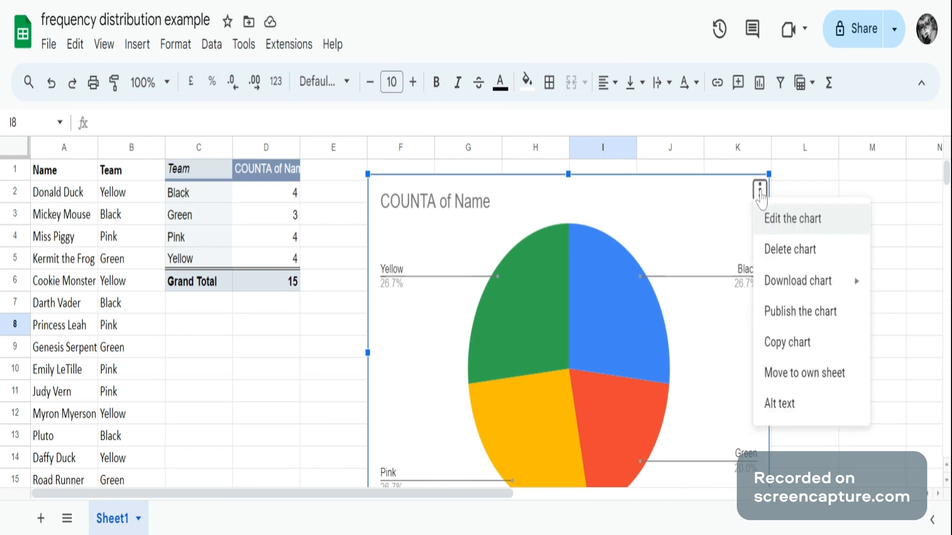
{"action": "left_click", "coordinate": [771, 223]}
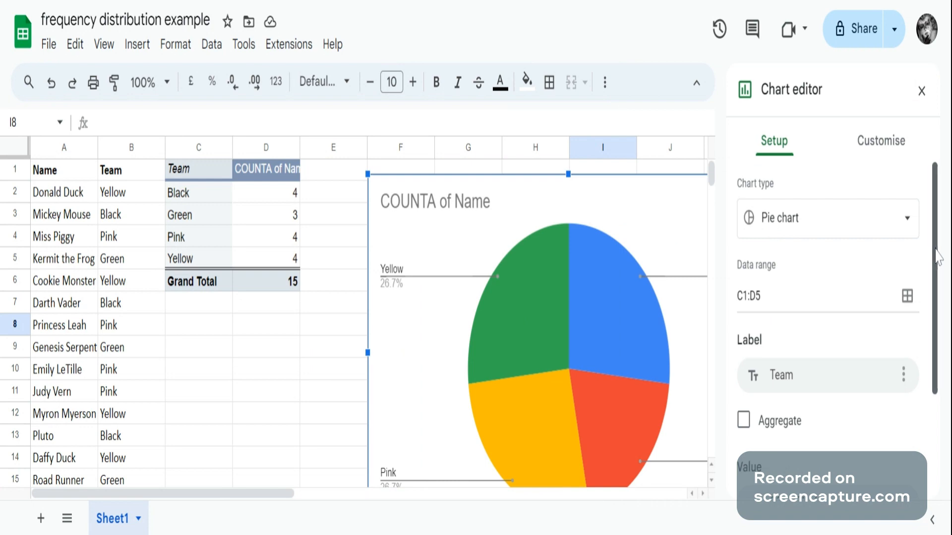
{"action": "left_click_drag", "start_coordinate": [935, 248], "coordinate": [924, 326]}
Step: Try removing the COUNTA of Name value from the pie chart and undo the removal
{"action": "left_click", "coordinate": [903, 266]}
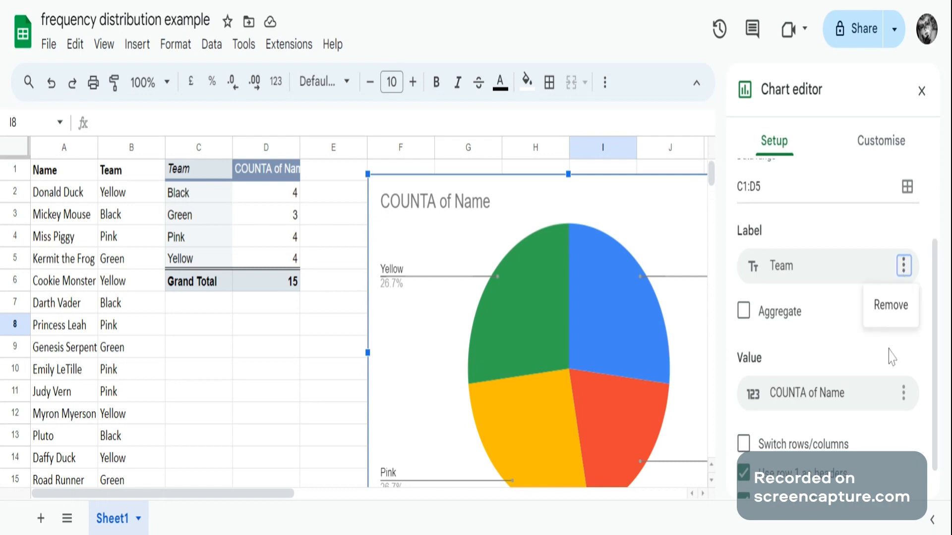
{"action": "left_click", "coordinate": [903, 394]}
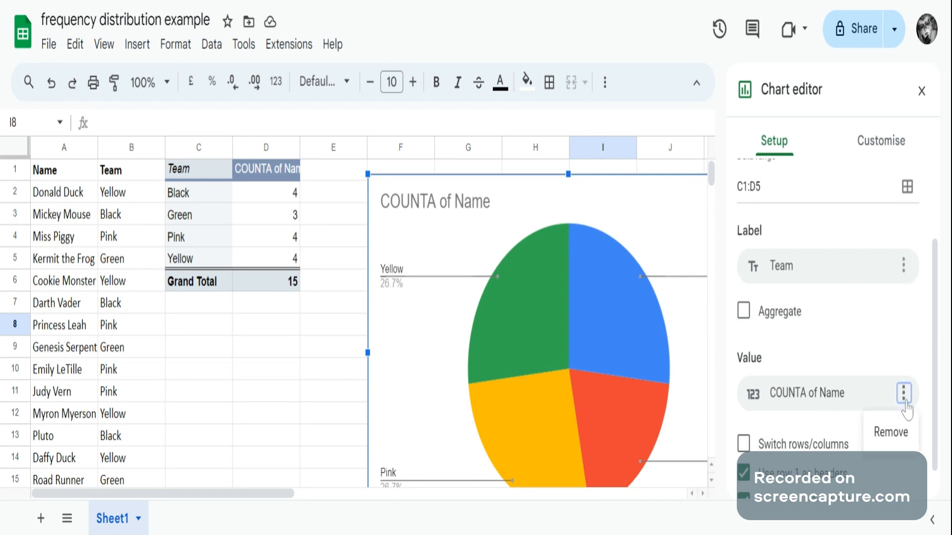
{"action": "left_click", "coordinate": [891, 433]}
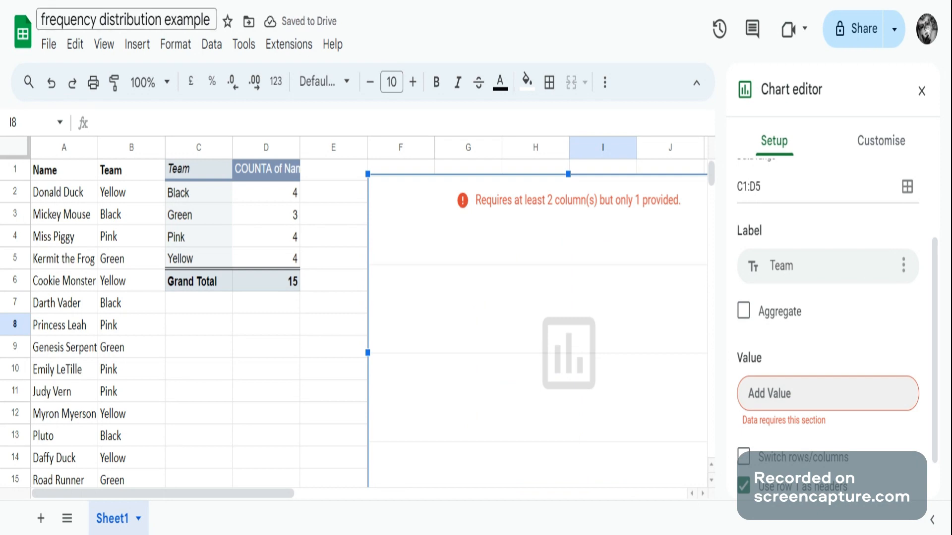
{"action": "left_click", "coordinate": [51, 84]}
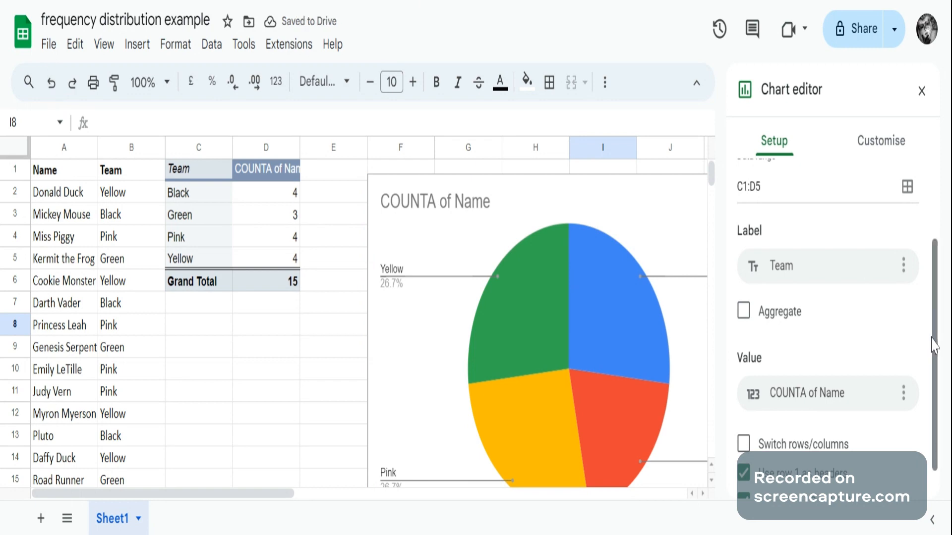
Step: Turn off the use of column C as labels for the pie chart and close the chart editor
{"action": "left_click_drag", "start_coordinate": [934, 344], "coordinate": [937, 403]}
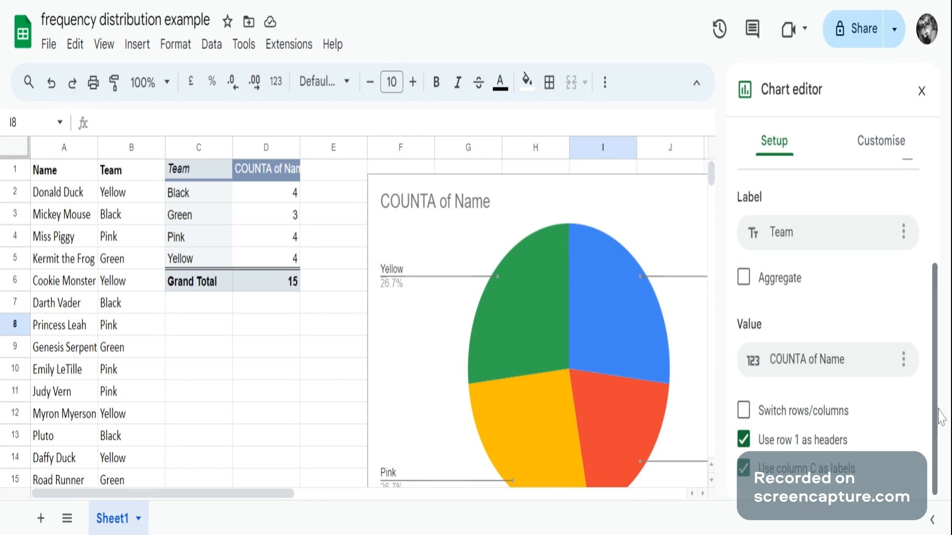
{"action": "left_click_drag", "start_coordinate": [934, 409], "coordinate": [932, 475]}
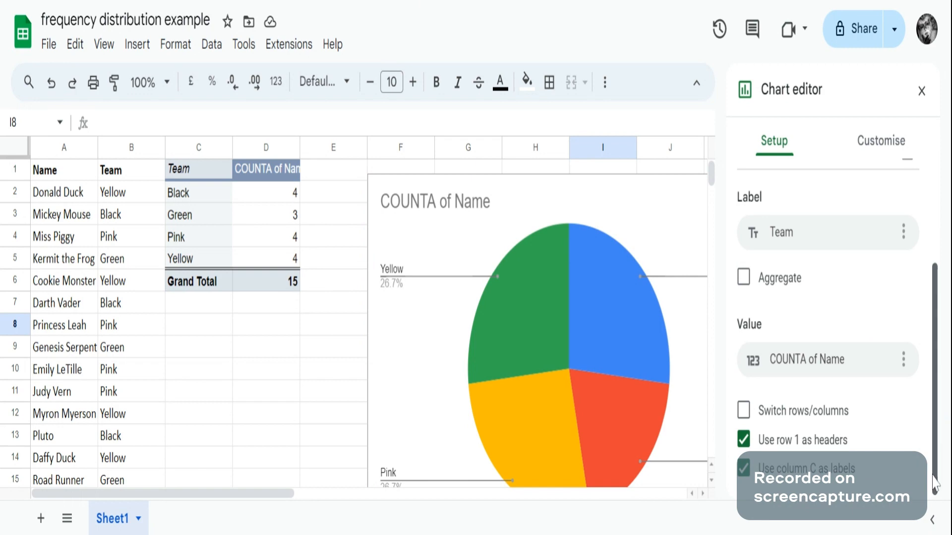
{"action": "left_click", "coordinate": [744, 469]}
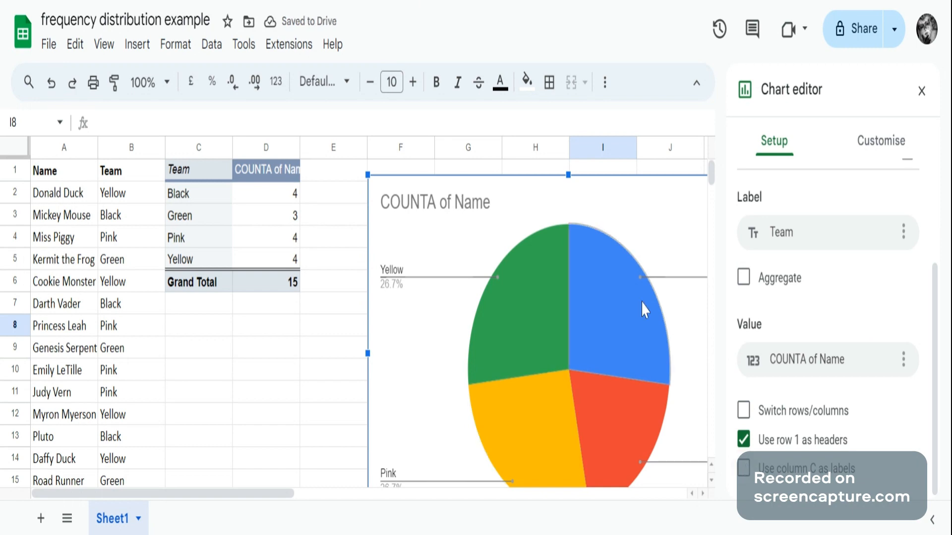
{"action": "left_click", "coordinate": [921, 91]}
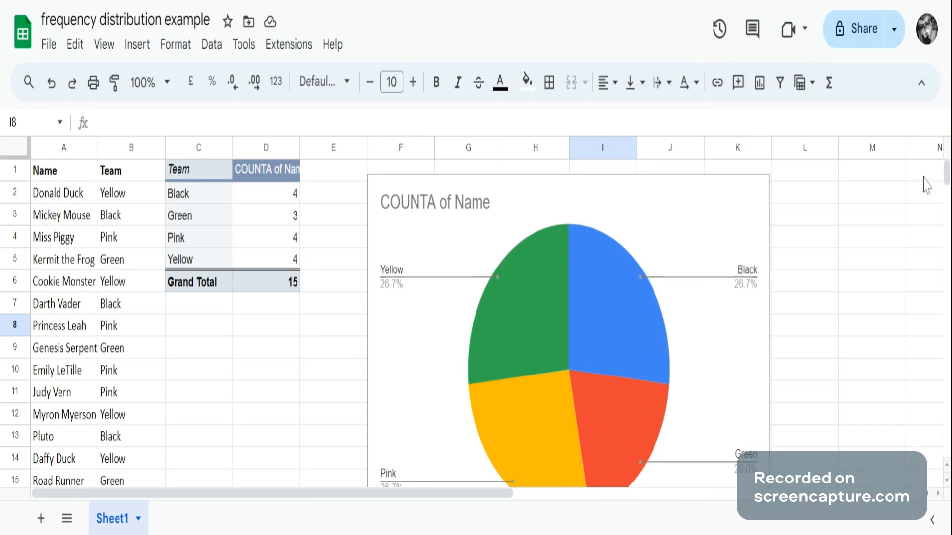
Step: Reopen the pie chart's setup to check its label, value and header options, and close the chart editor without making changes
{"action": "left_click", "coordinate": [742, 202]}
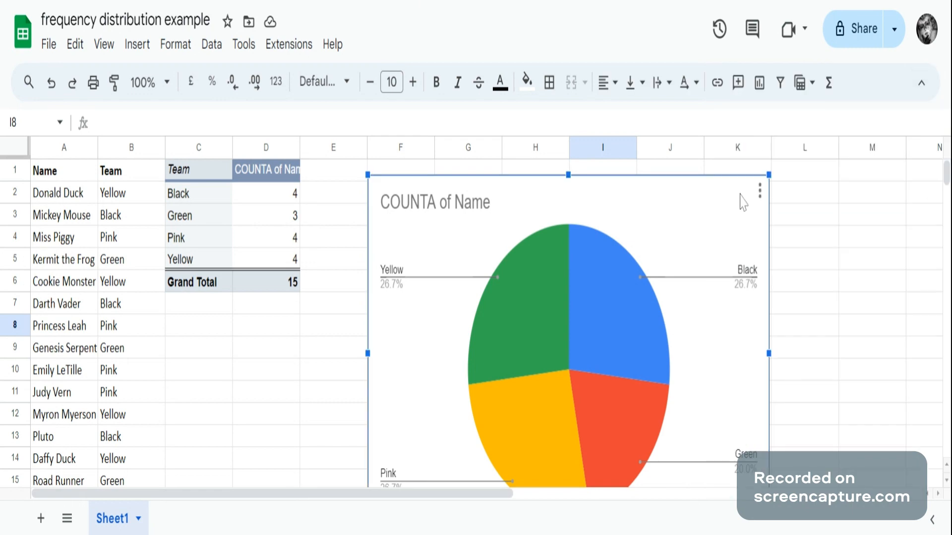
{"action": "left_click", "coordinate": [759, 191]}
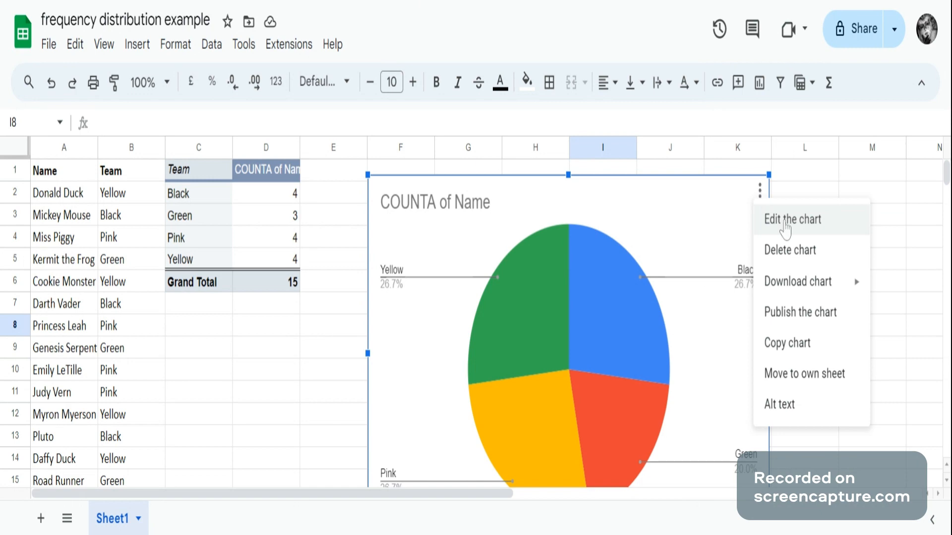
{"action": "left_click", "coordinate": [785, 223]}
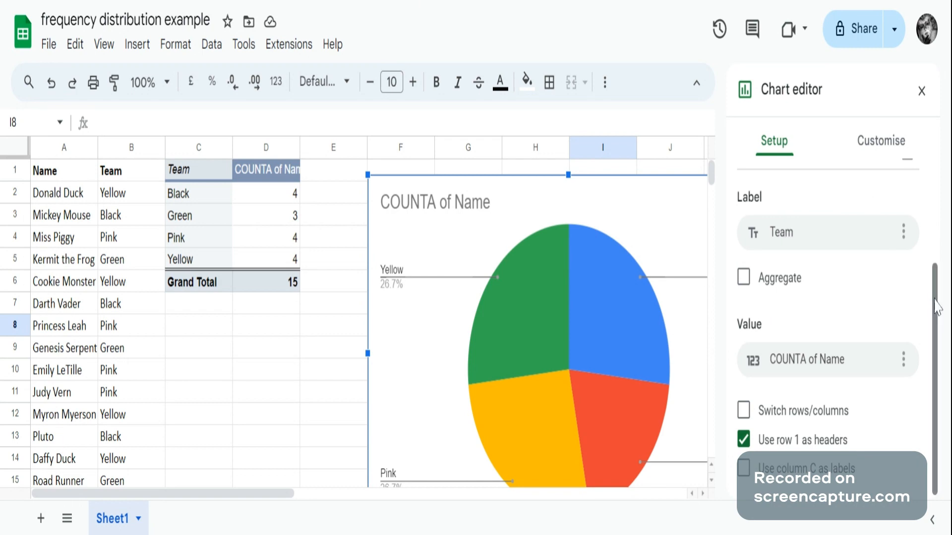
{"action": "mouse_move", "coordinate": [935, 307]}
{"action": "left_mouse_down"}
{"action": "mouse_move", "coordinate": [946, 207]}
{"action": "mouse_move", "coordinate": [942, 315]}
{"action": "left_mouse_up"}
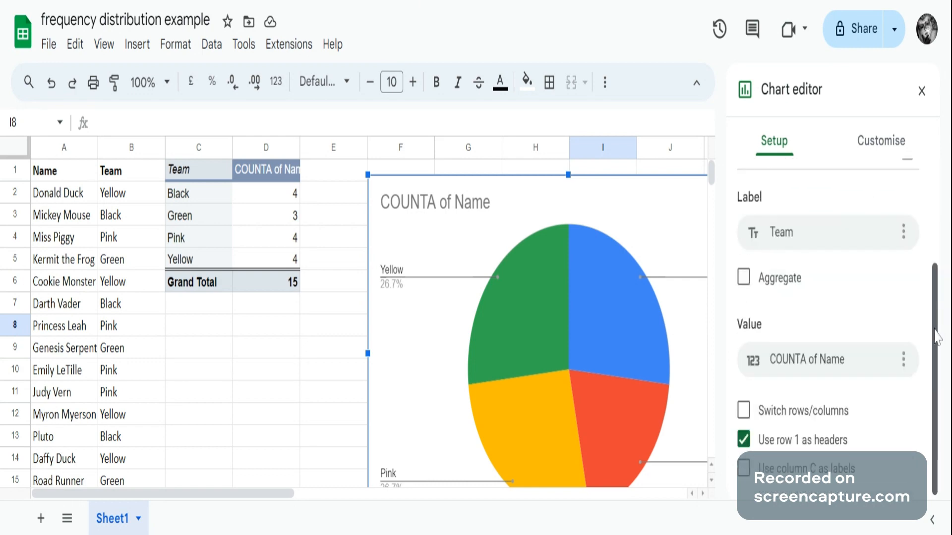
{"action": "left_click", "coordinate": [921, 91]}
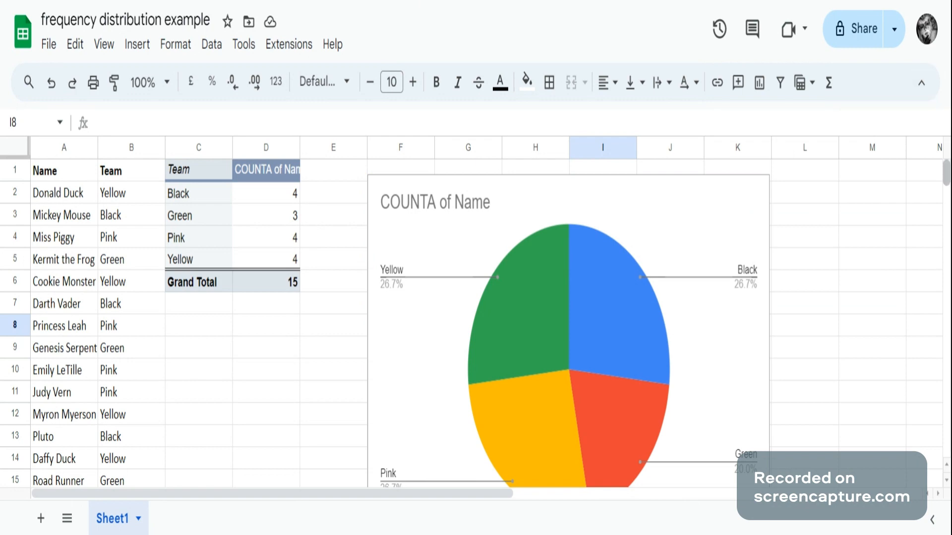
{"action": "mouse_move", "coordinate": [947, 176]}
{"action": "left_mouse_down"}
{"action": "mouse_move", "coordinate": [942, 233]}
{"action": "mouse_move", "coordinate": [945, 179]}
{"action": "left_mouse_up"}
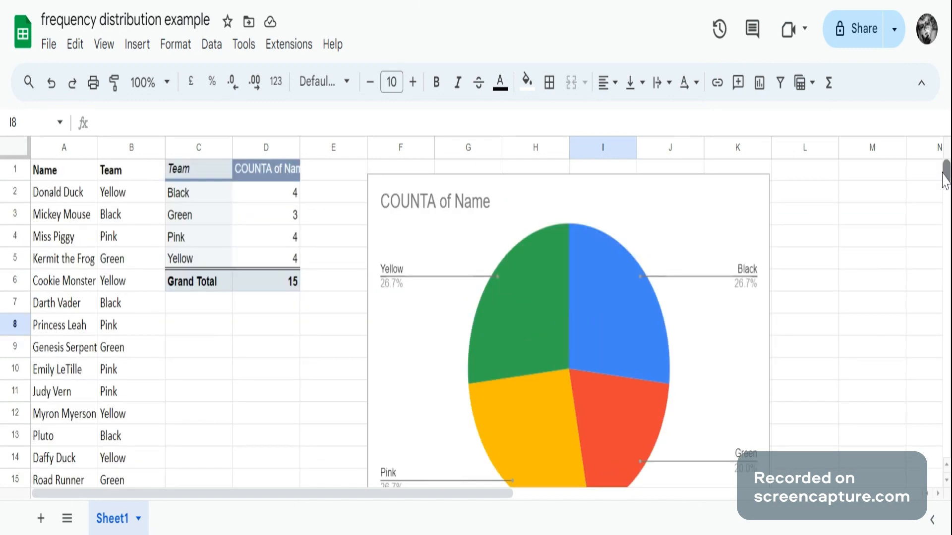